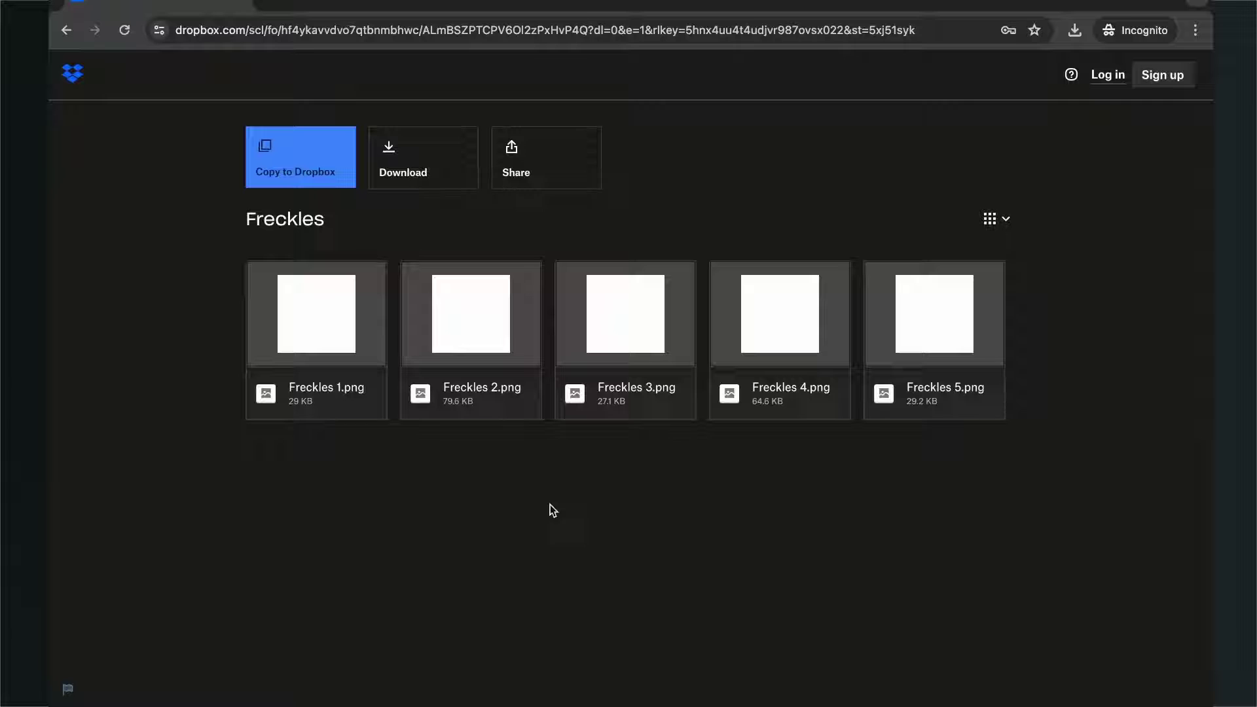
Step: Download the shared Freckles folder from Dropbox as Freckles.zip using download-only, without logging in
left_click(410, 175)
left_click(577, 585)
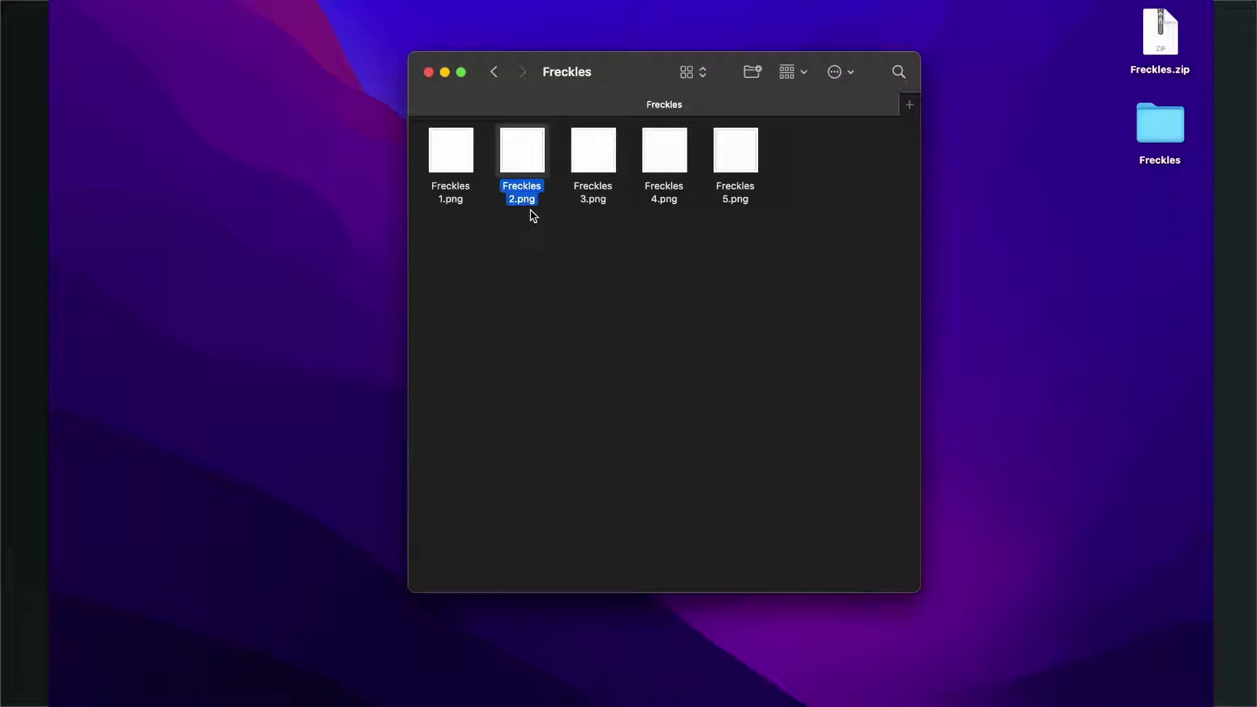
Step: Quick Look Freckles 1.png and step forward and back through the other freckle images
left_click(458, 296)
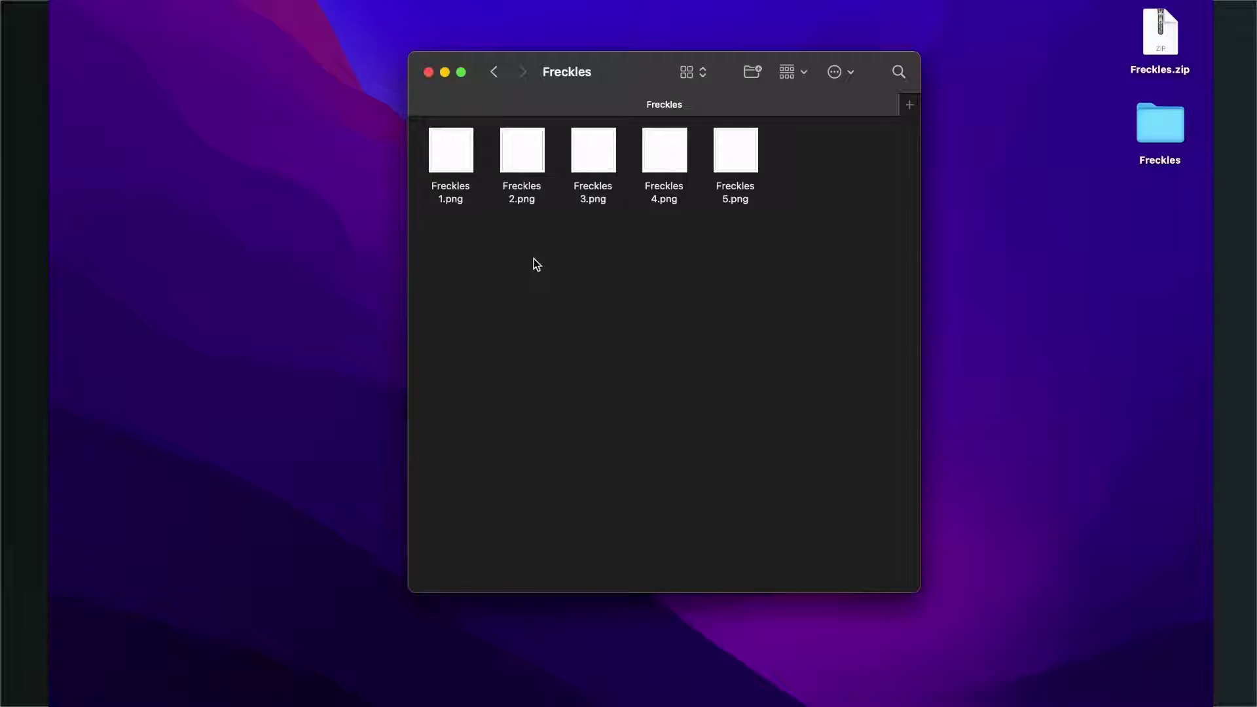
left_click(451, 159)
key("space")
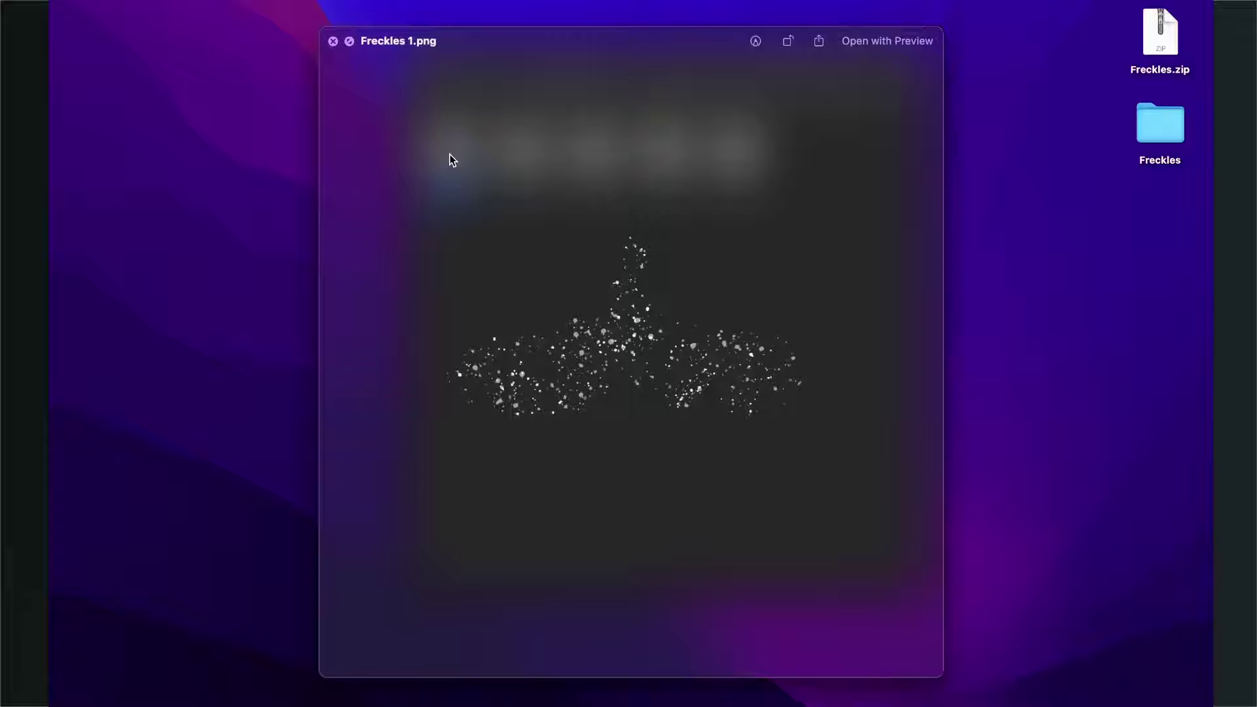
key("Right")
key("Right")
key("Right")
key("Right")
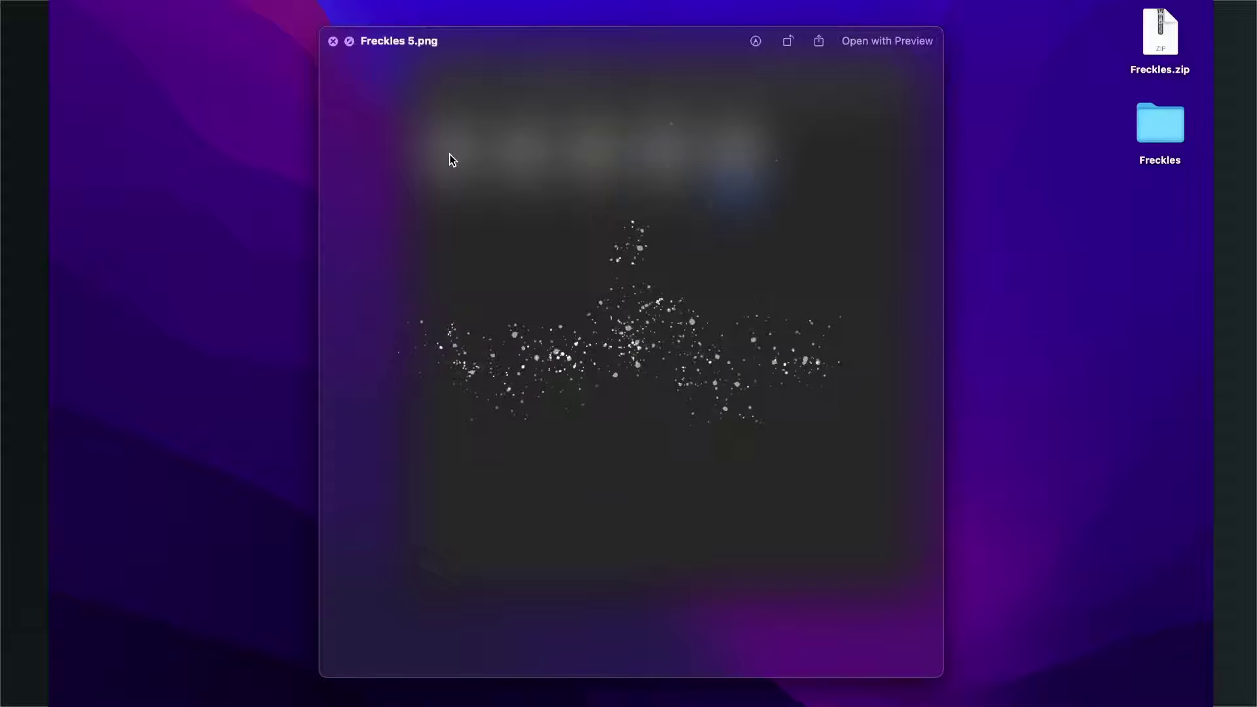
key("Left")
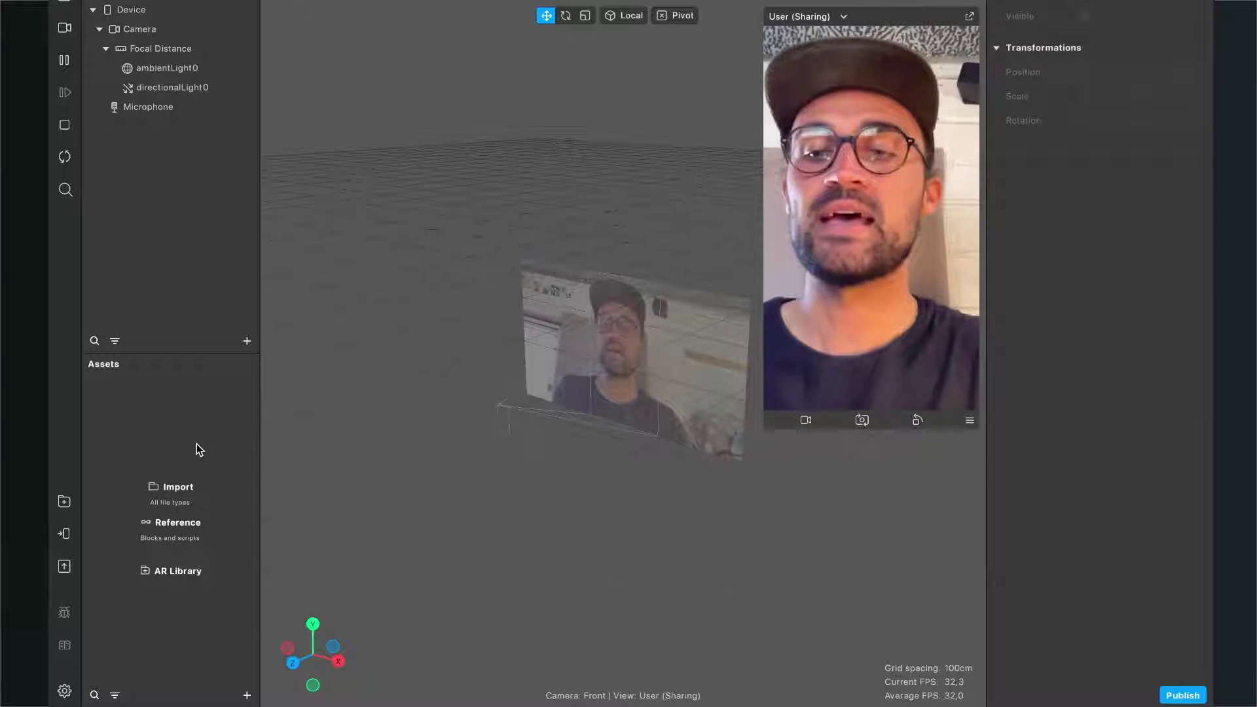
Step: Import Freckles 5.png and set iOS, Android and Older Android compression to None
left_click(167, 489)
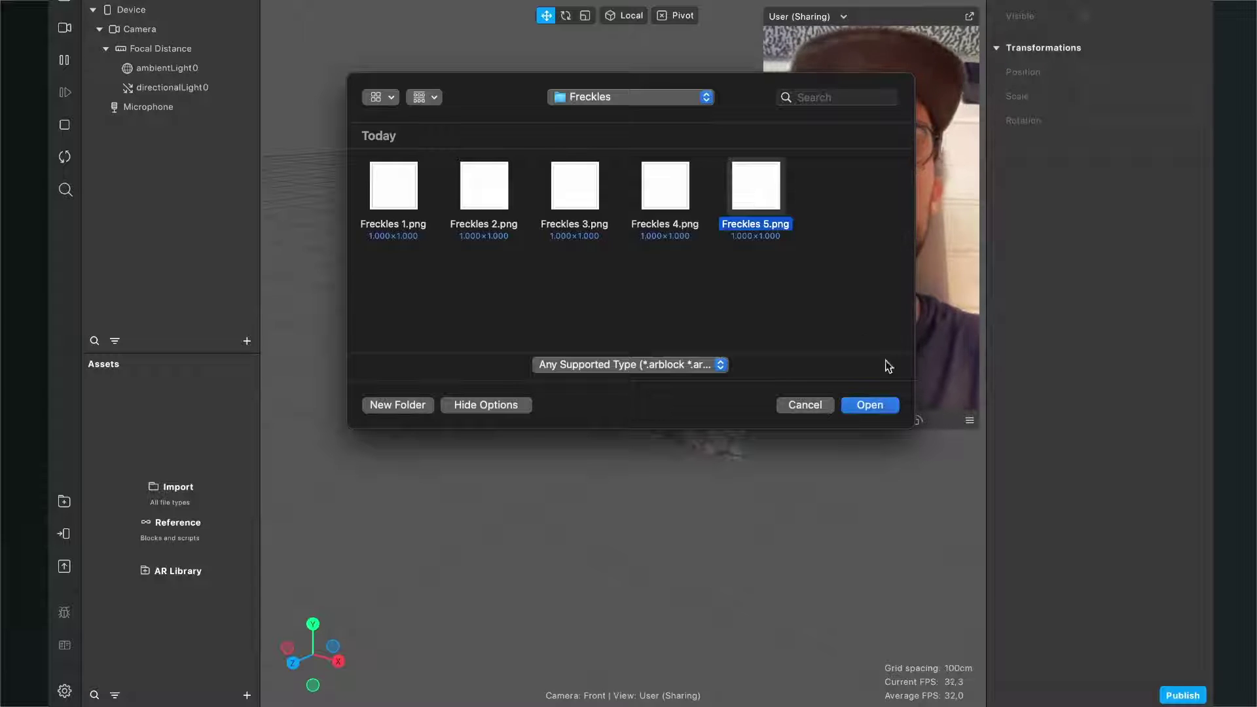
left_click(871, 406)
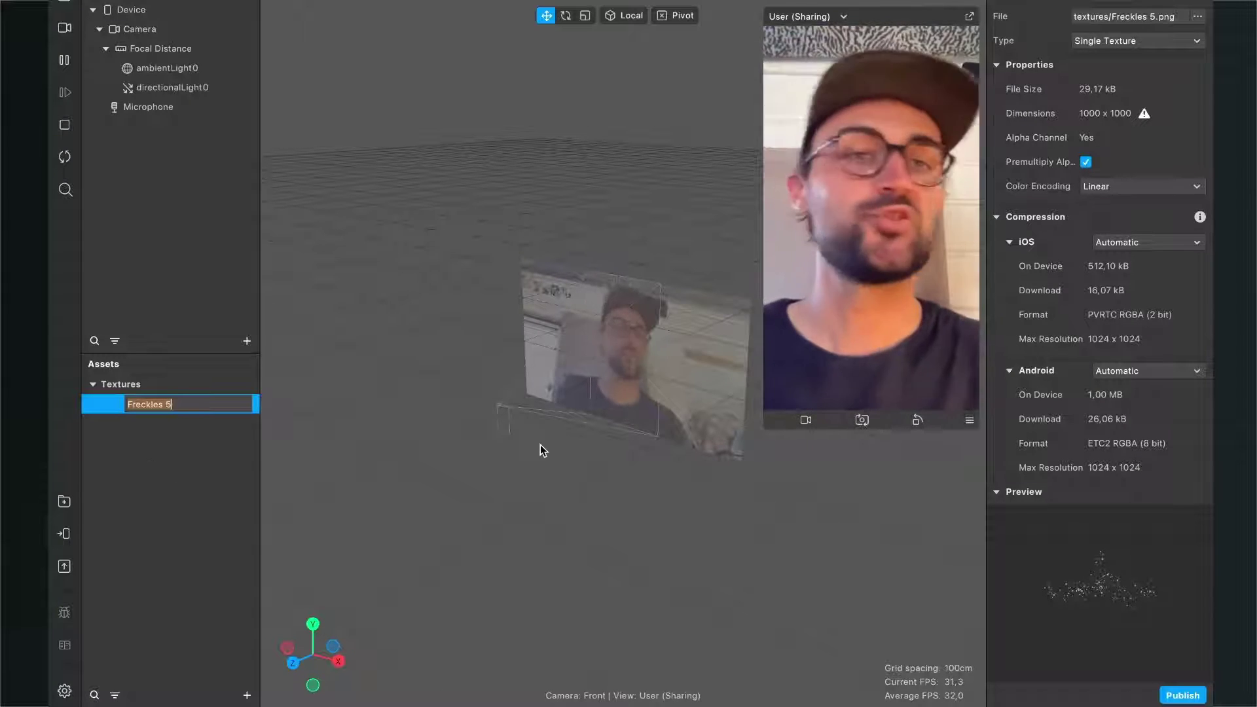
left_click(1172, 247)
left_click(1129, 277)
left_click(1119, 322)
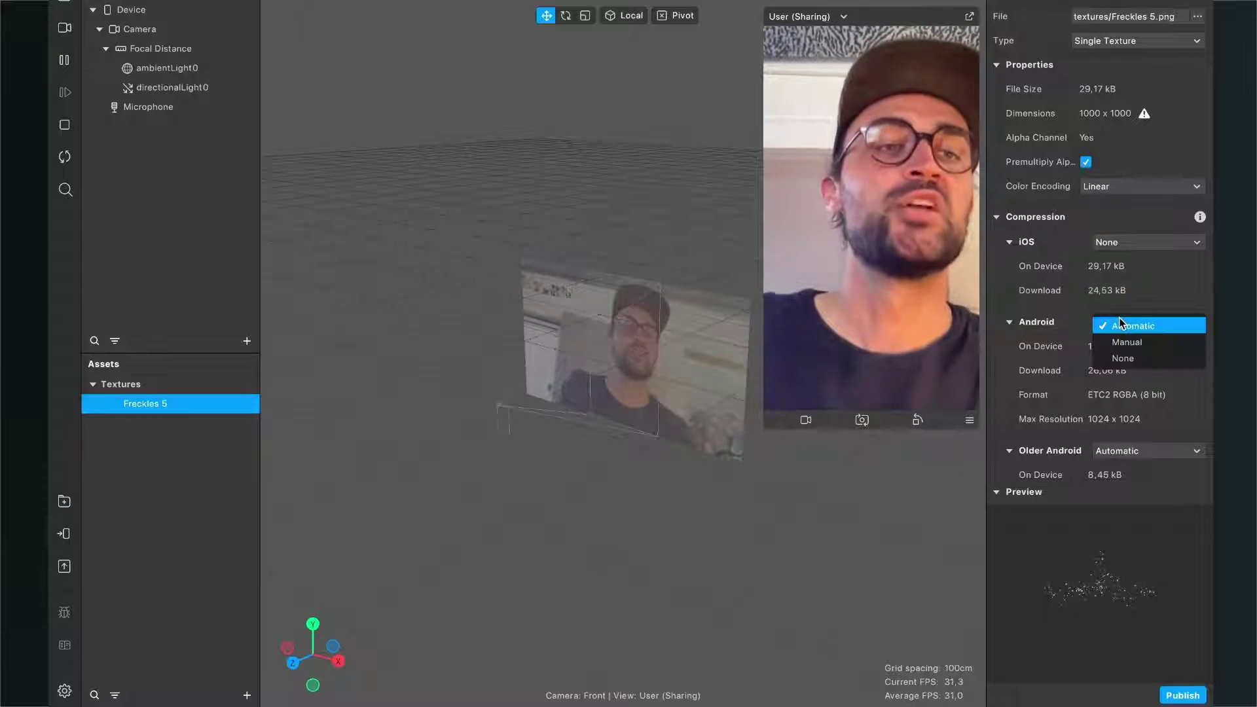
left_click(1122, 359)
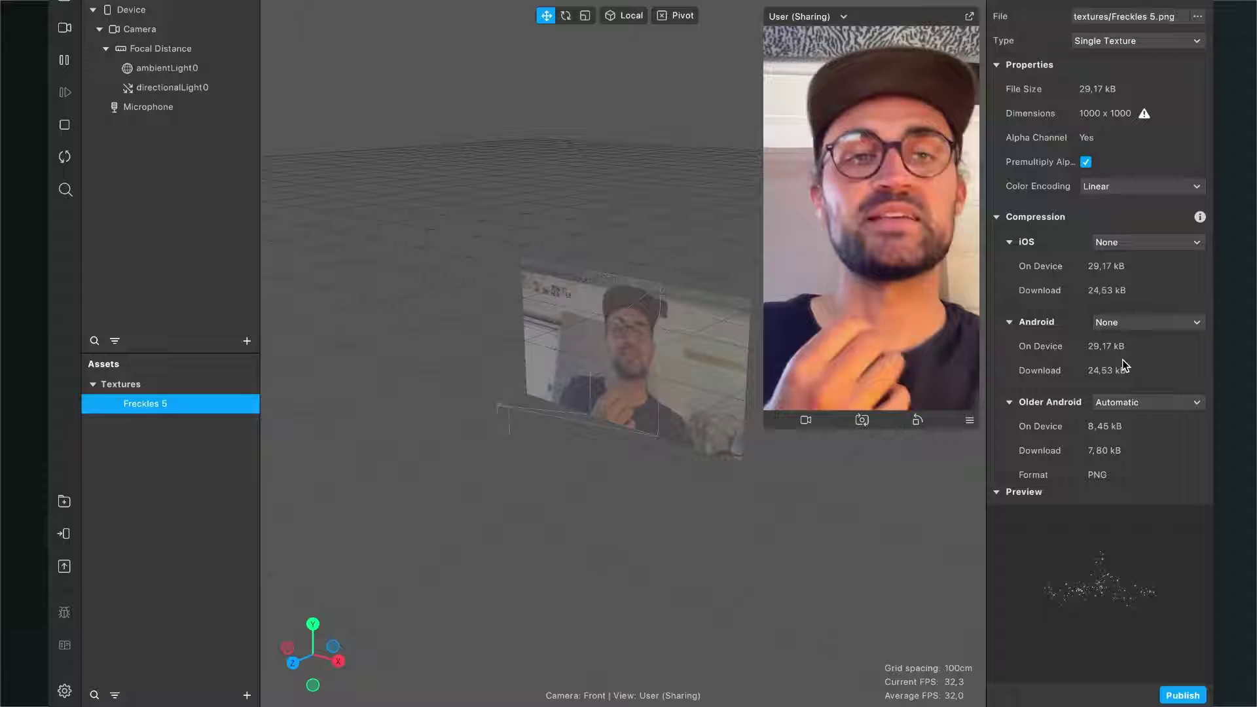
left_click(1125, 402)
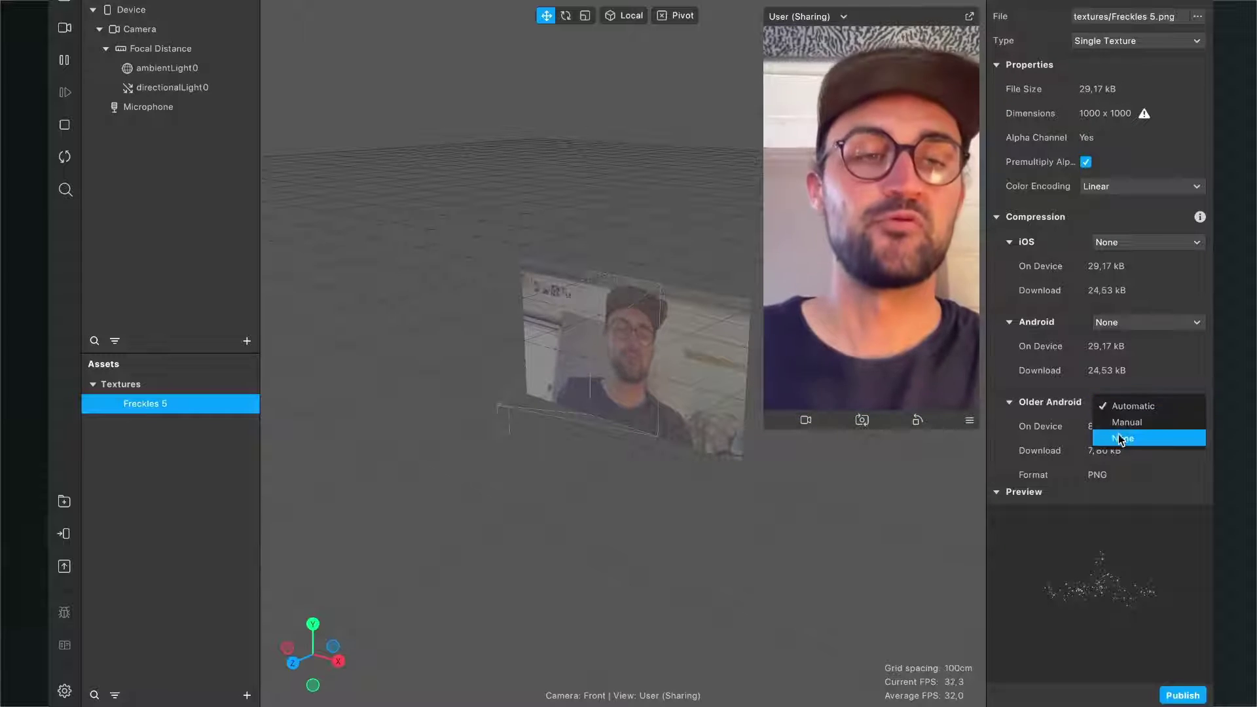
left_click(1121, 435)
left_click(206, 521)
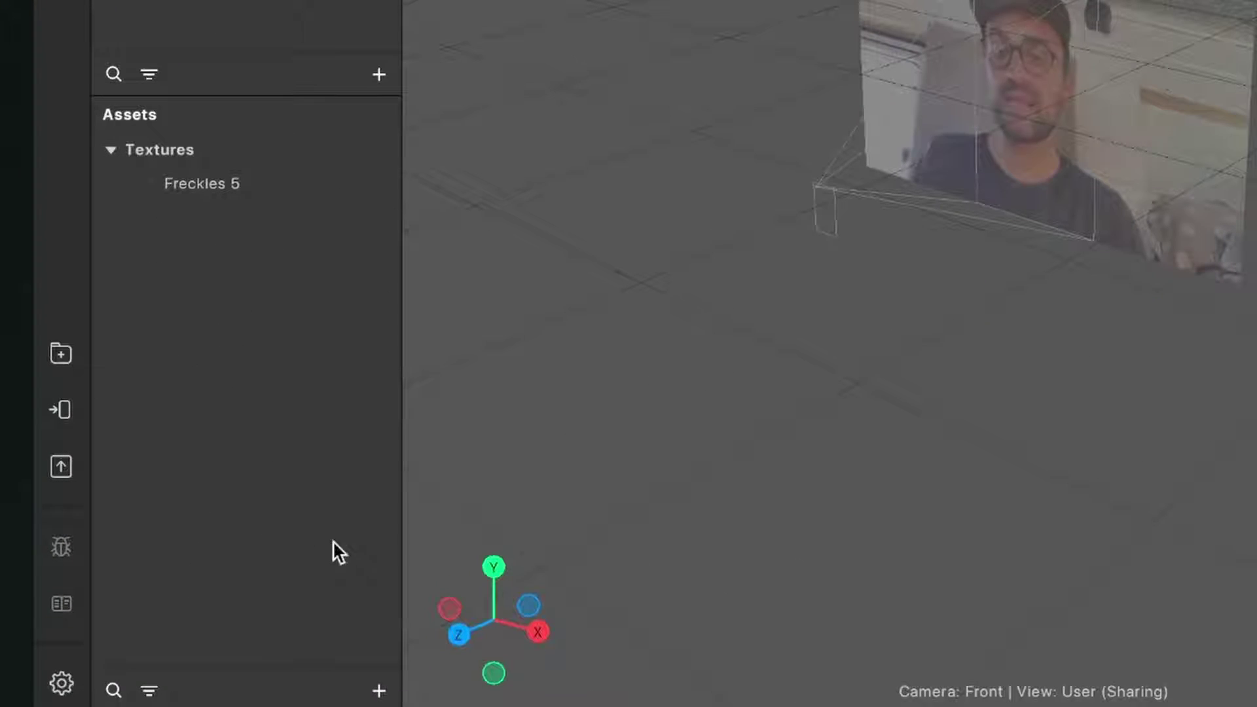
Step: Add a new material asset and name it Freckles
left_click(381, 690)
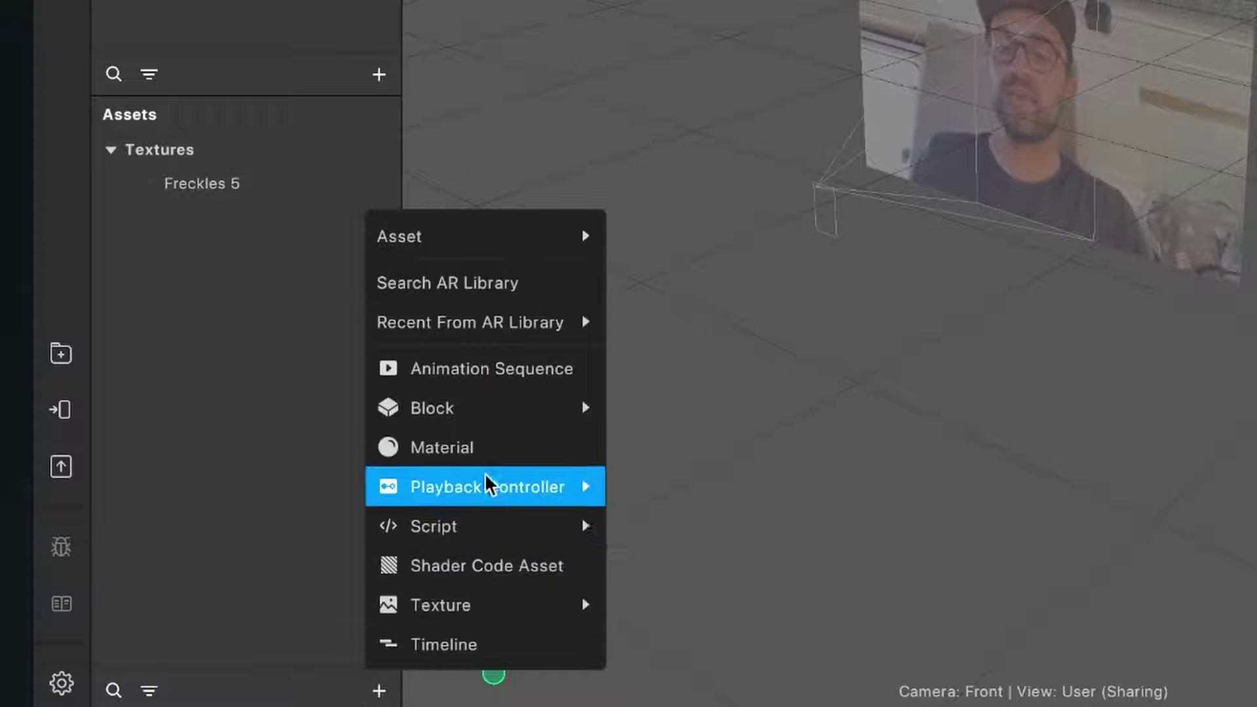
left_click(483, 450)
type("F")
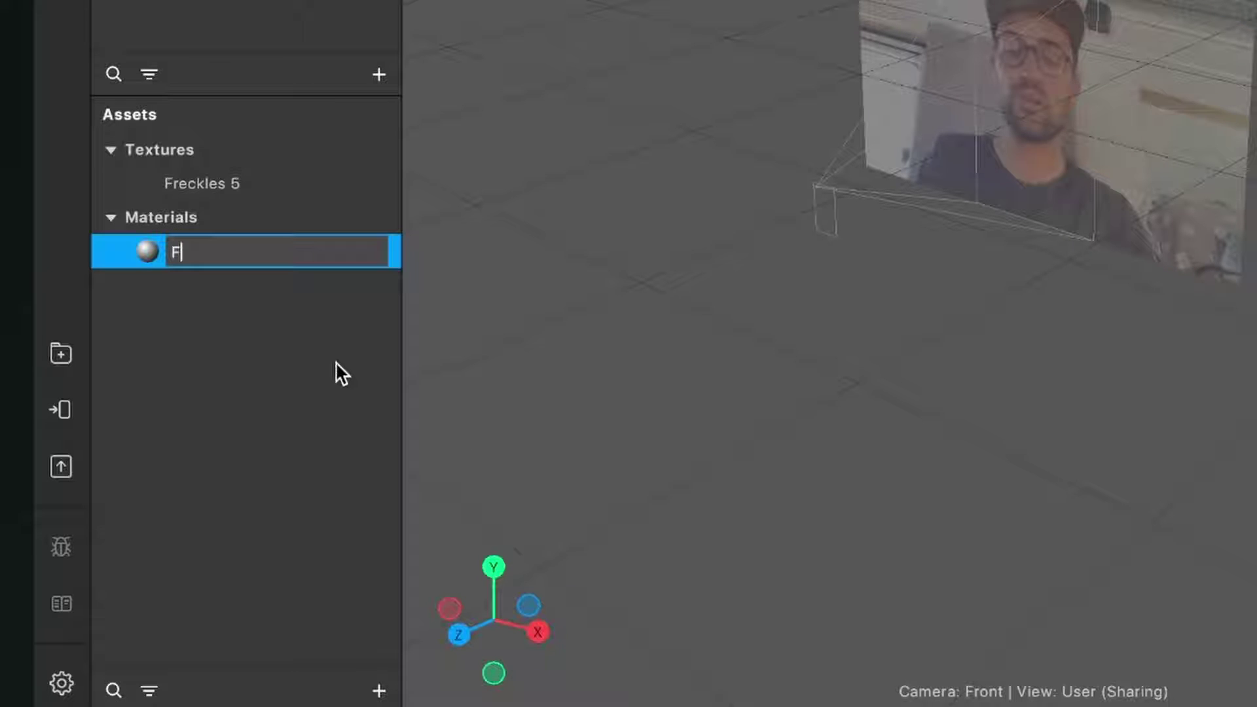
type("reckles")
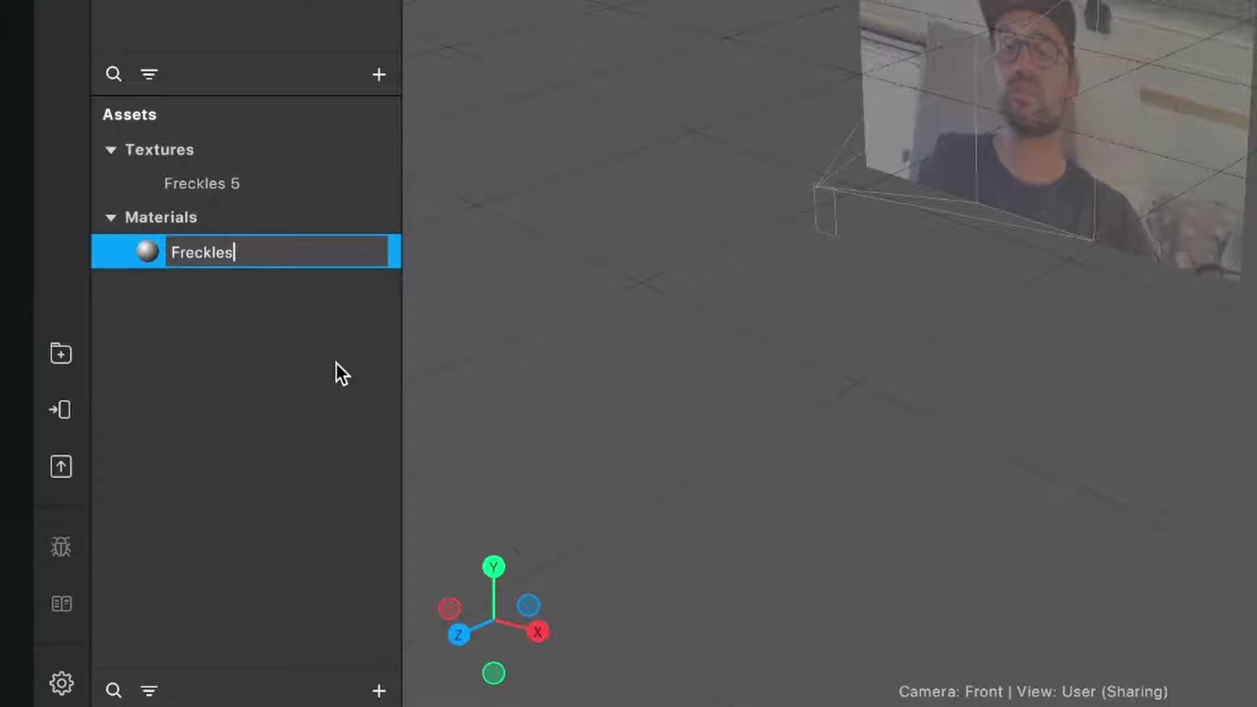
key("Return")
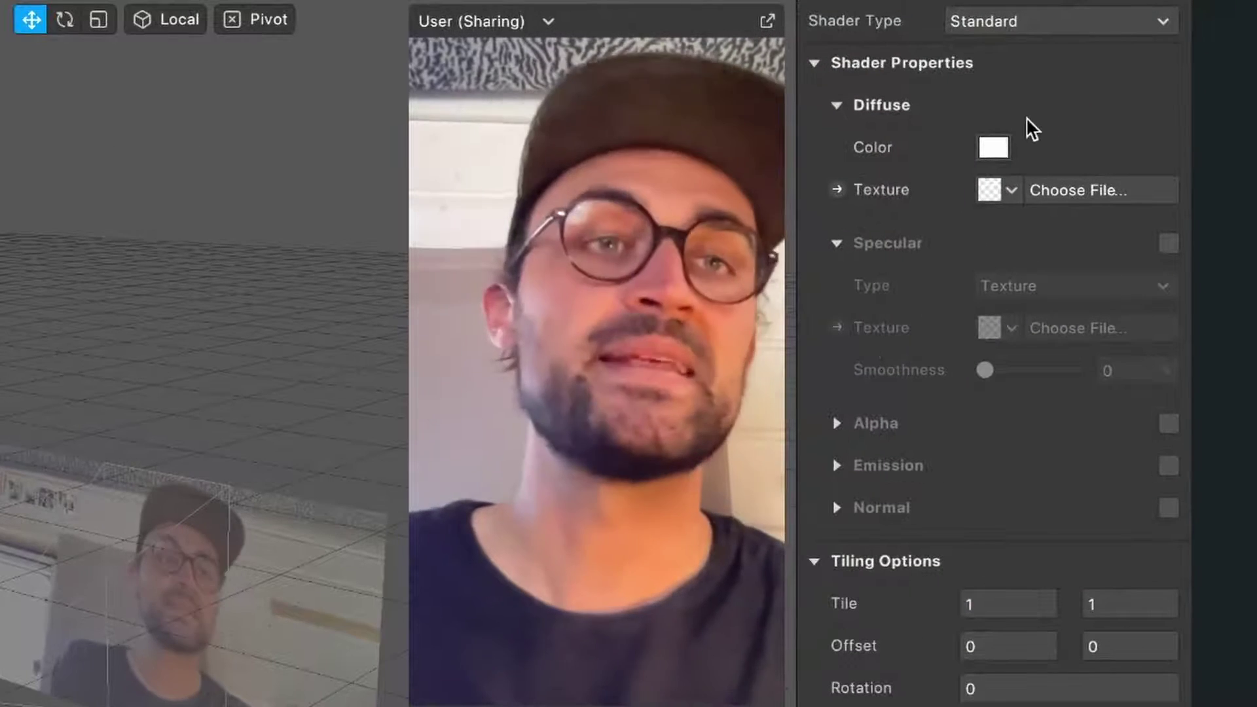
Step: Set the Freckles material's shader type to Flat and its texture to Freckles 5
left_click(1088, 22)
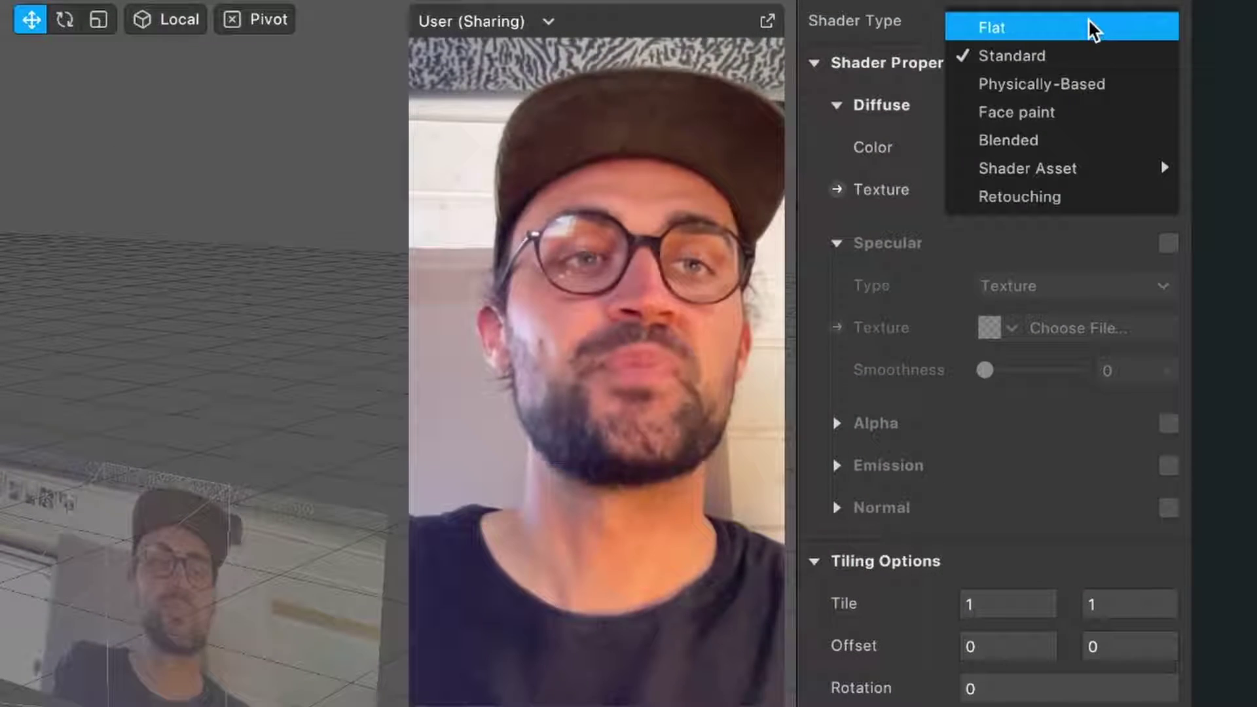
left_click(1089, 27)
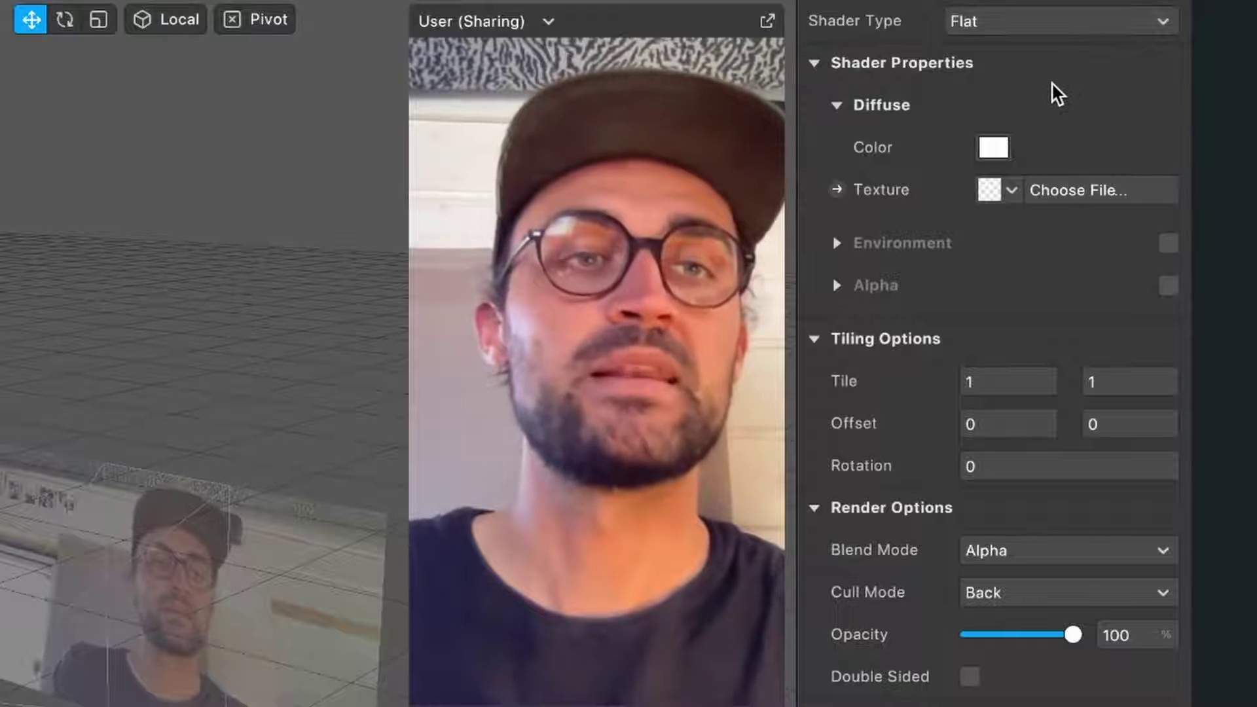
left_click(993, 192)
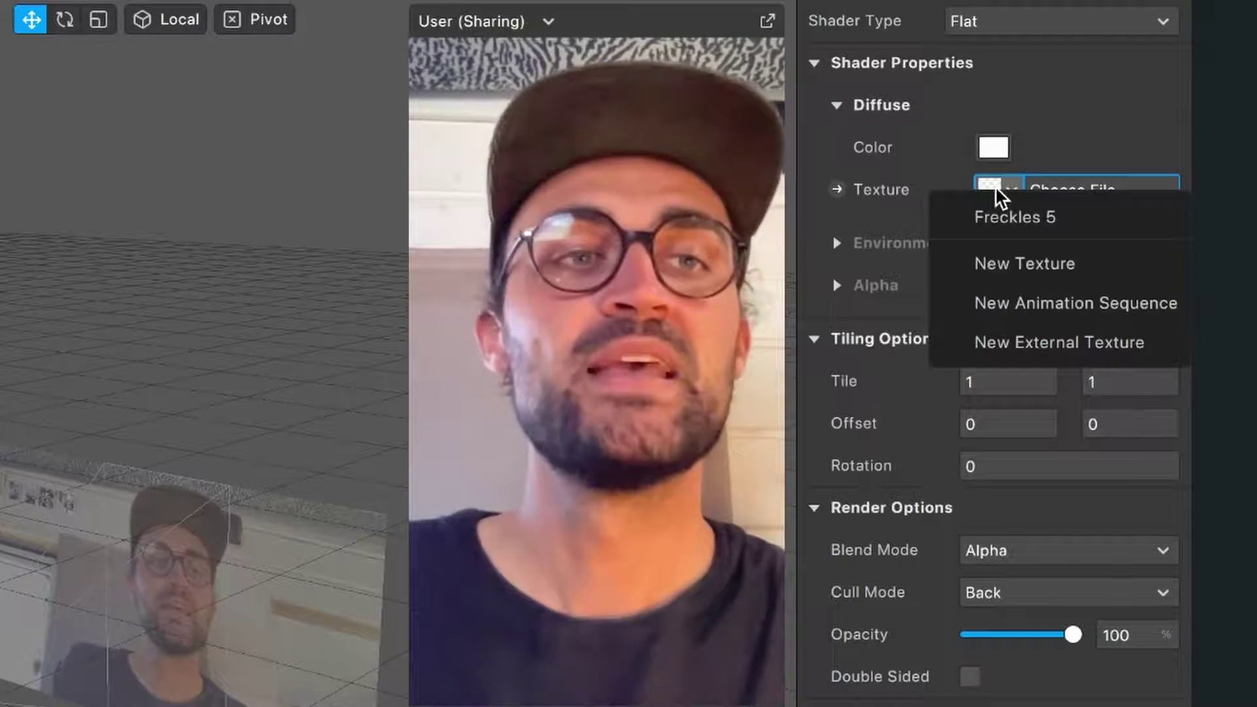
left_click(997, 218)
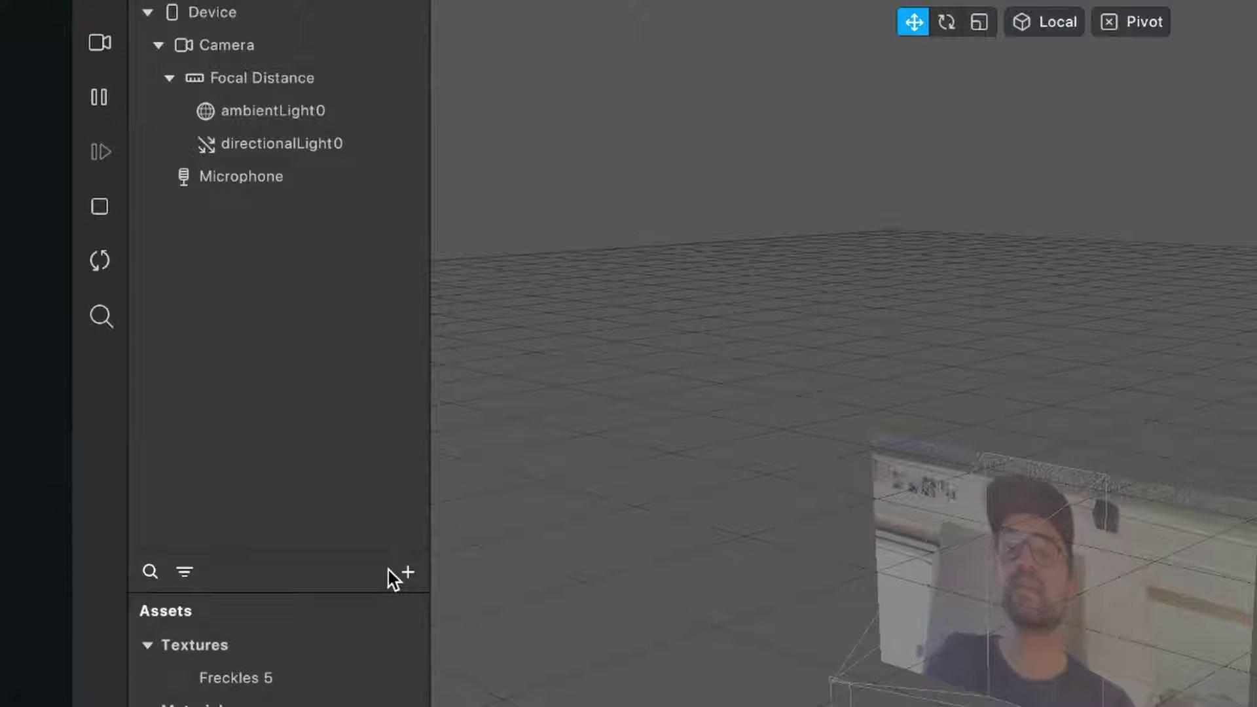
Step: Insert a Face Mesh found by searching 'fac', creating faceTracker0 with faceMesh0
left_click(411, 573)
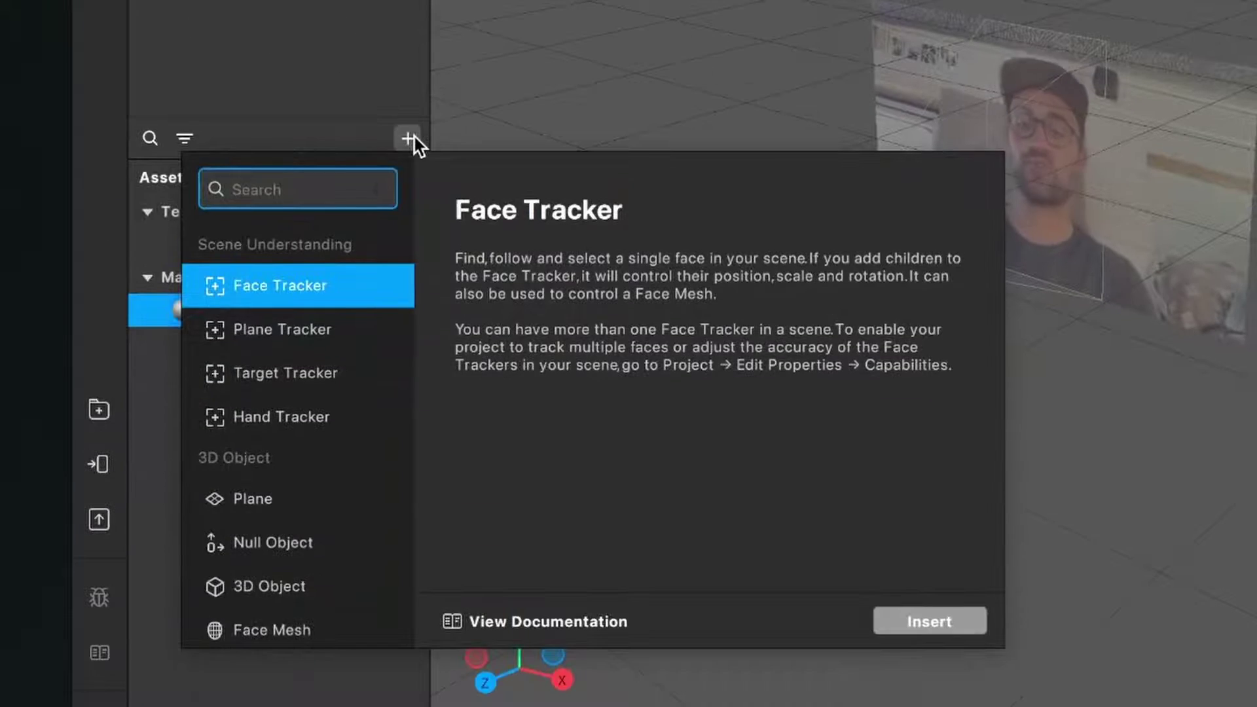
type("fac")
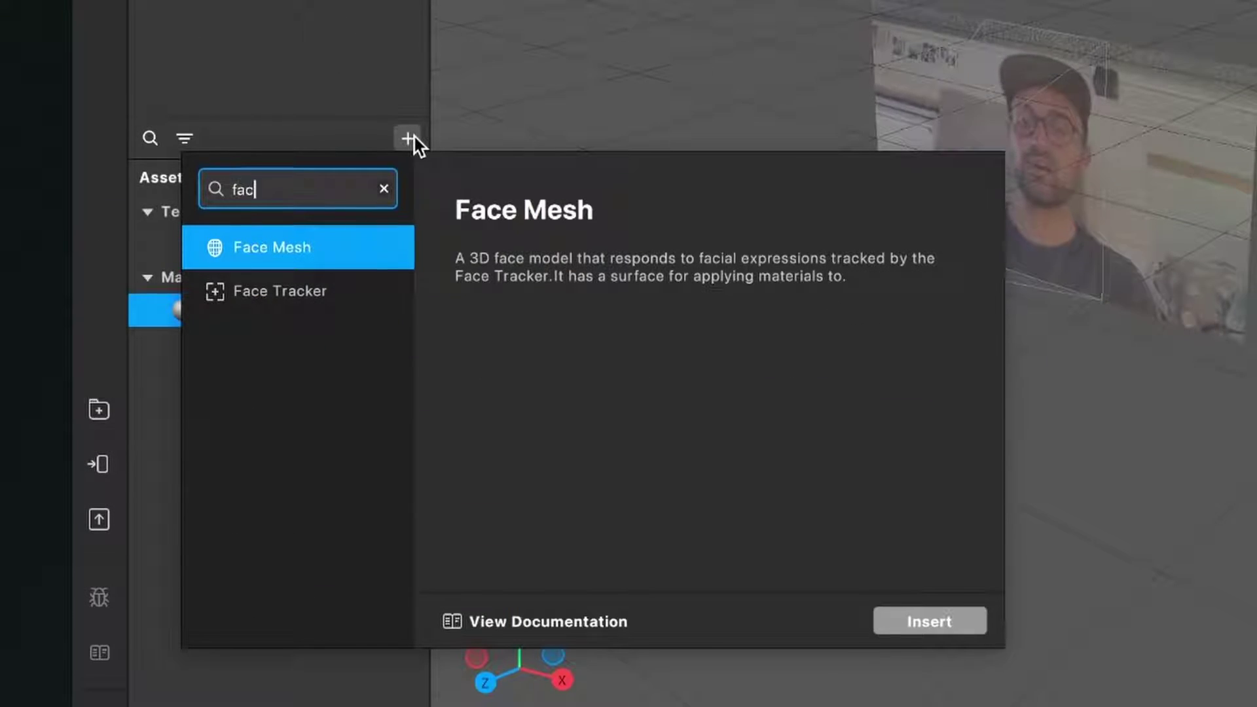
key("Return")
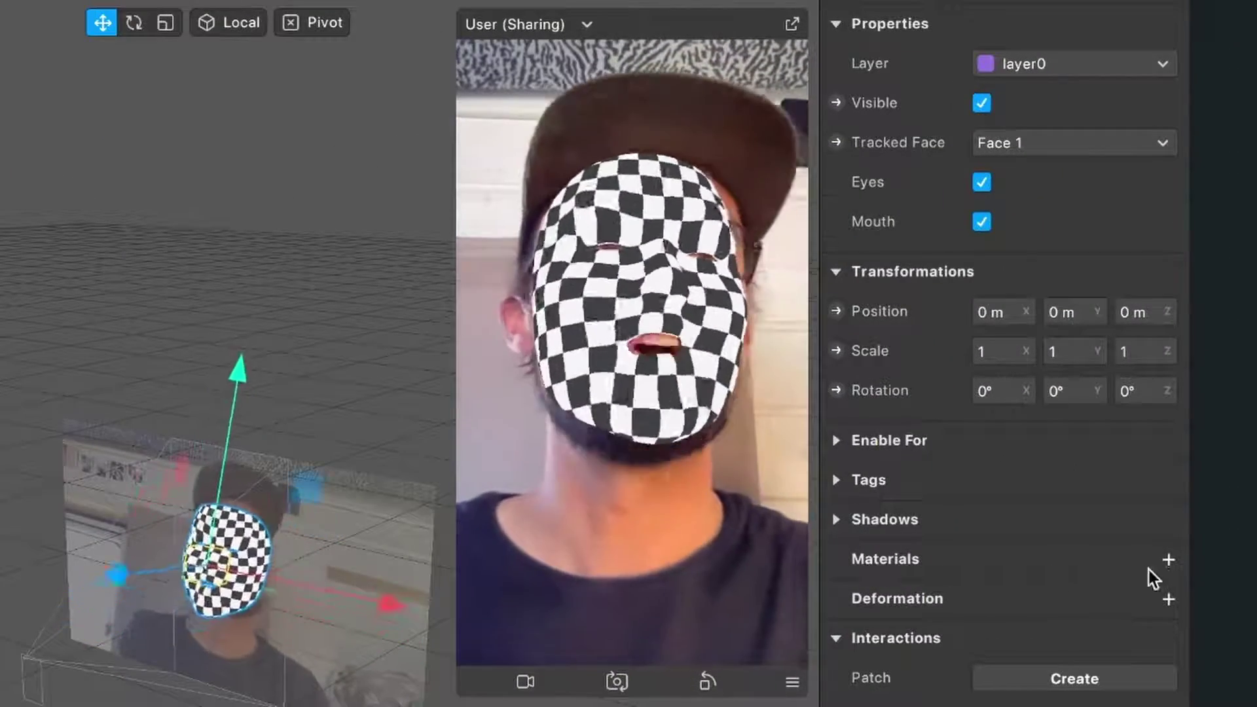
Step: Add the Freckles material to faceMesh0's Materials list
left_click(1168, 560)
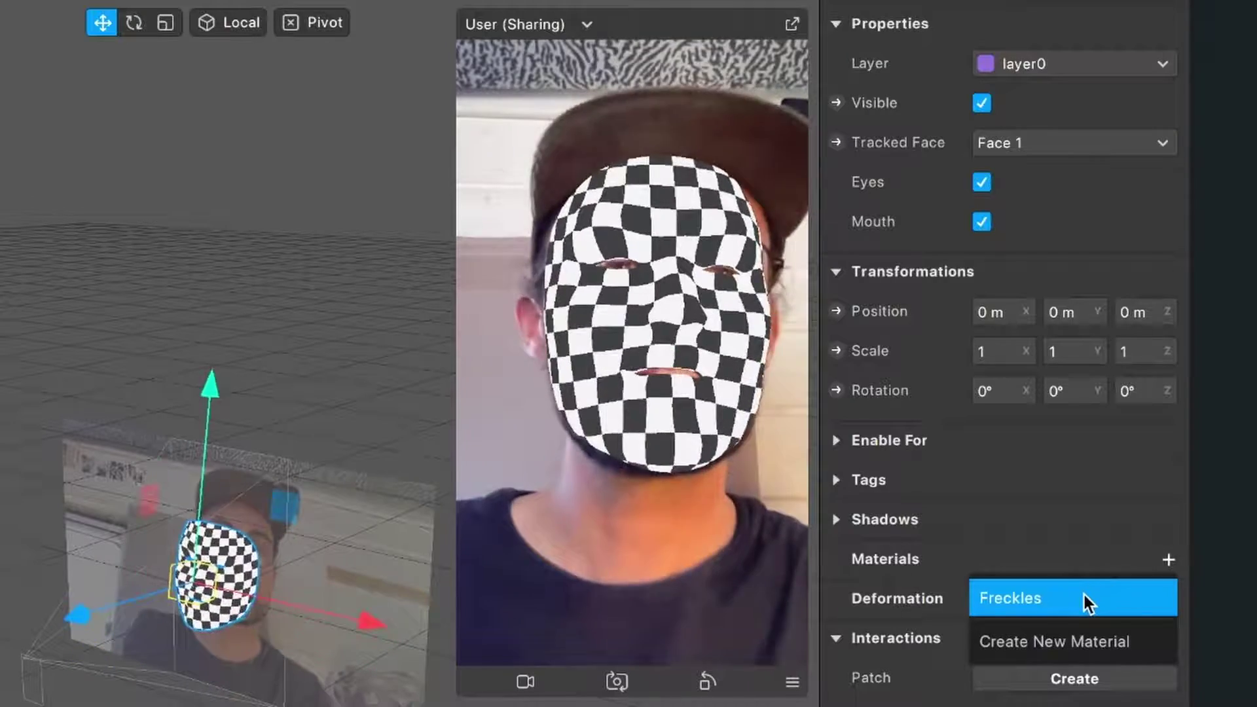
left_click(1084, 598)
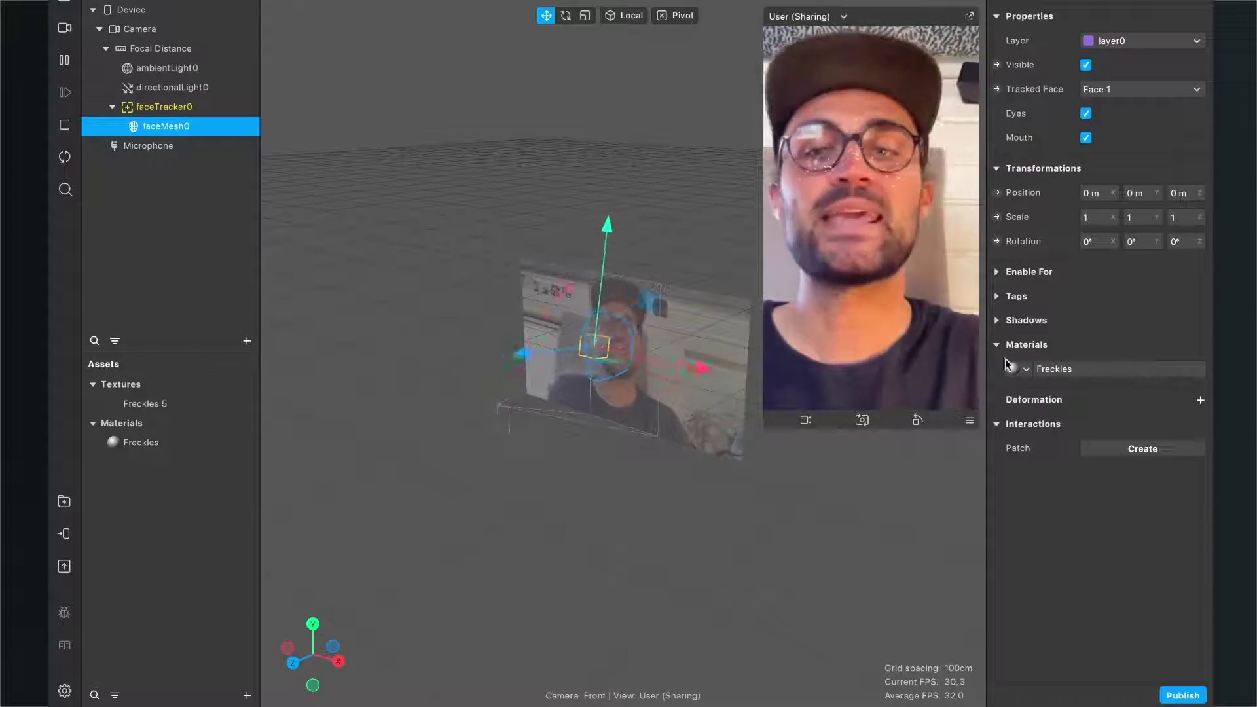
Step: Set the Freckles material's Diffuse Color to Brown
left_click(171, 446)
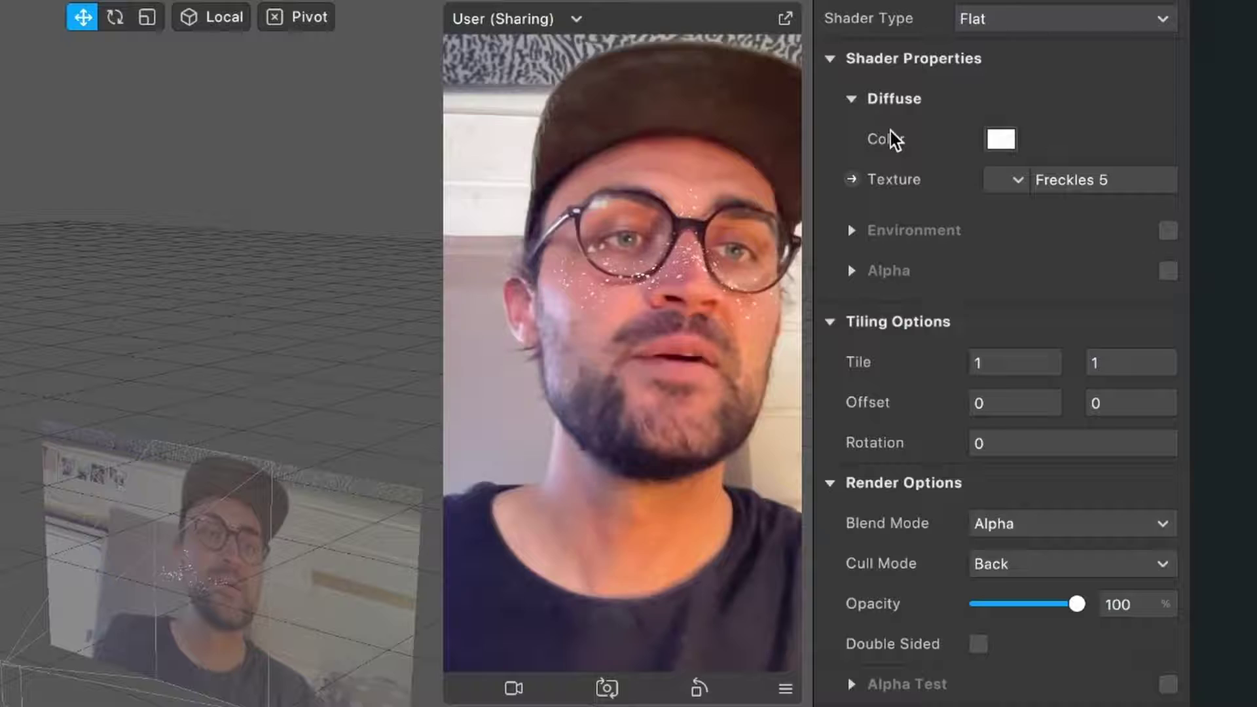
left_click(1000, 139)
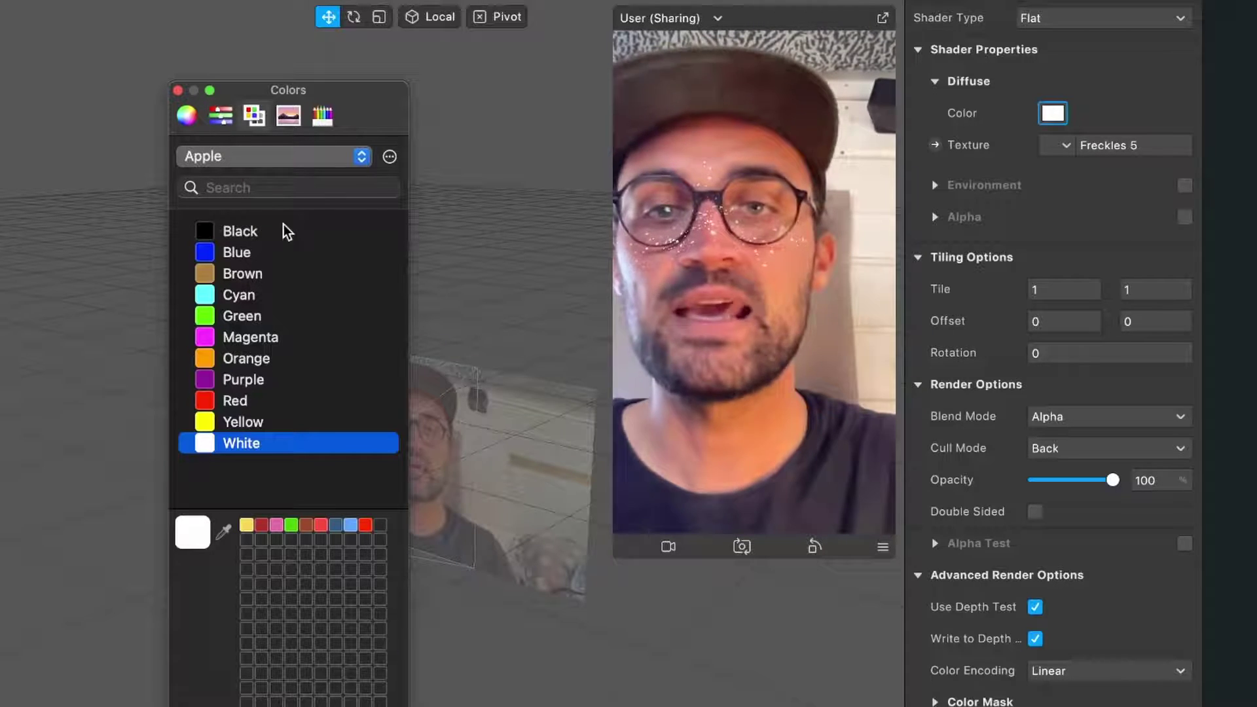
left_click(239, 279)
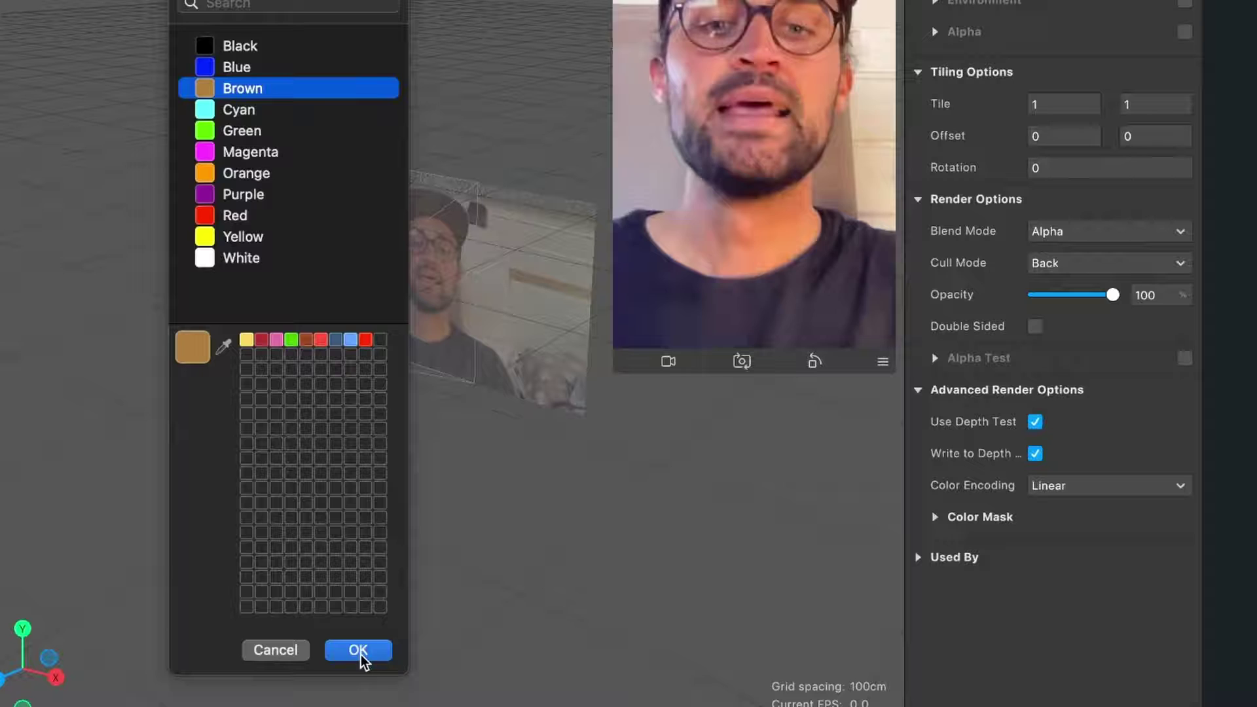
left_click(354, 652)
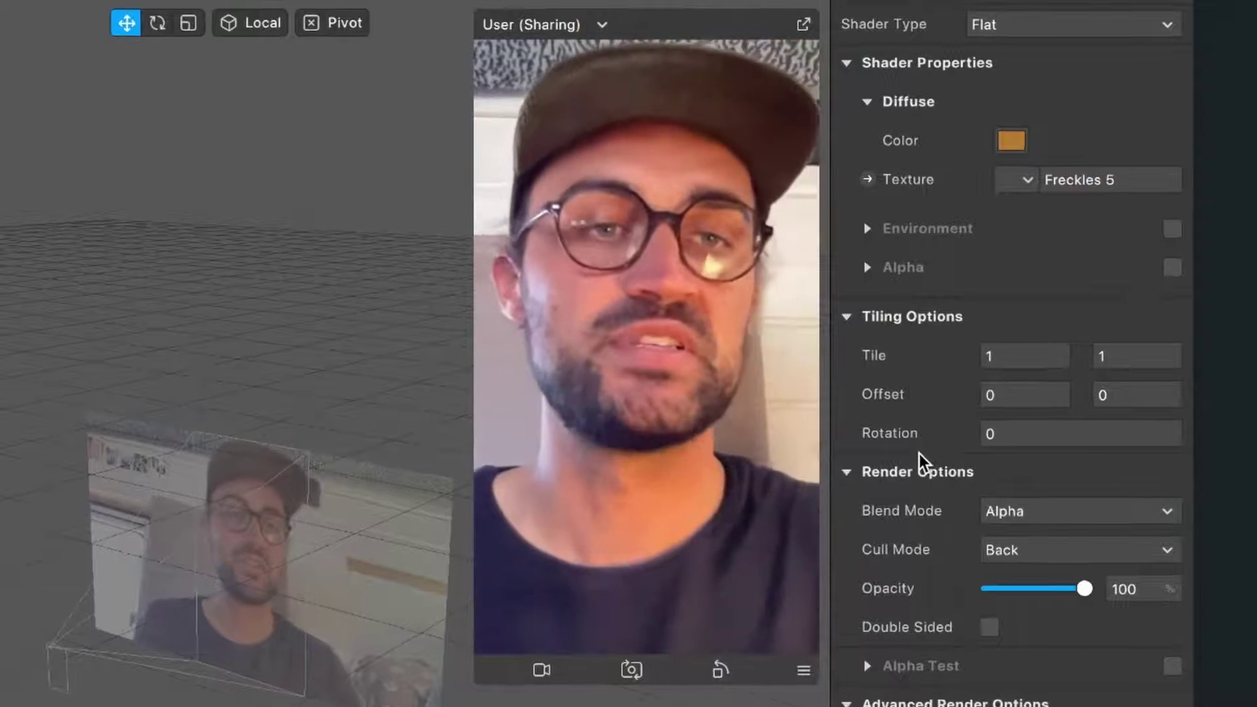
Step: Give the Freckles material Multiply blend mode and opacity 43
left_click(1022, 514)
left_click(1036, 622)
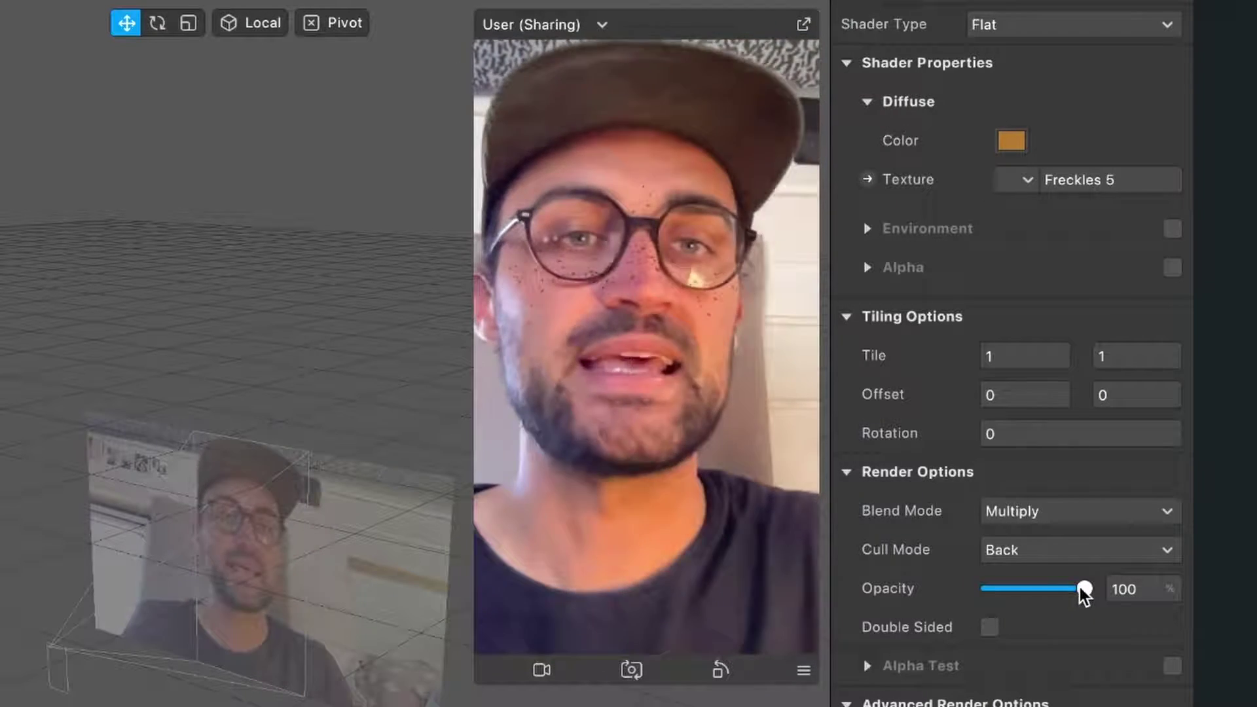
left_click_drag(1084, 588, 1040, 593)
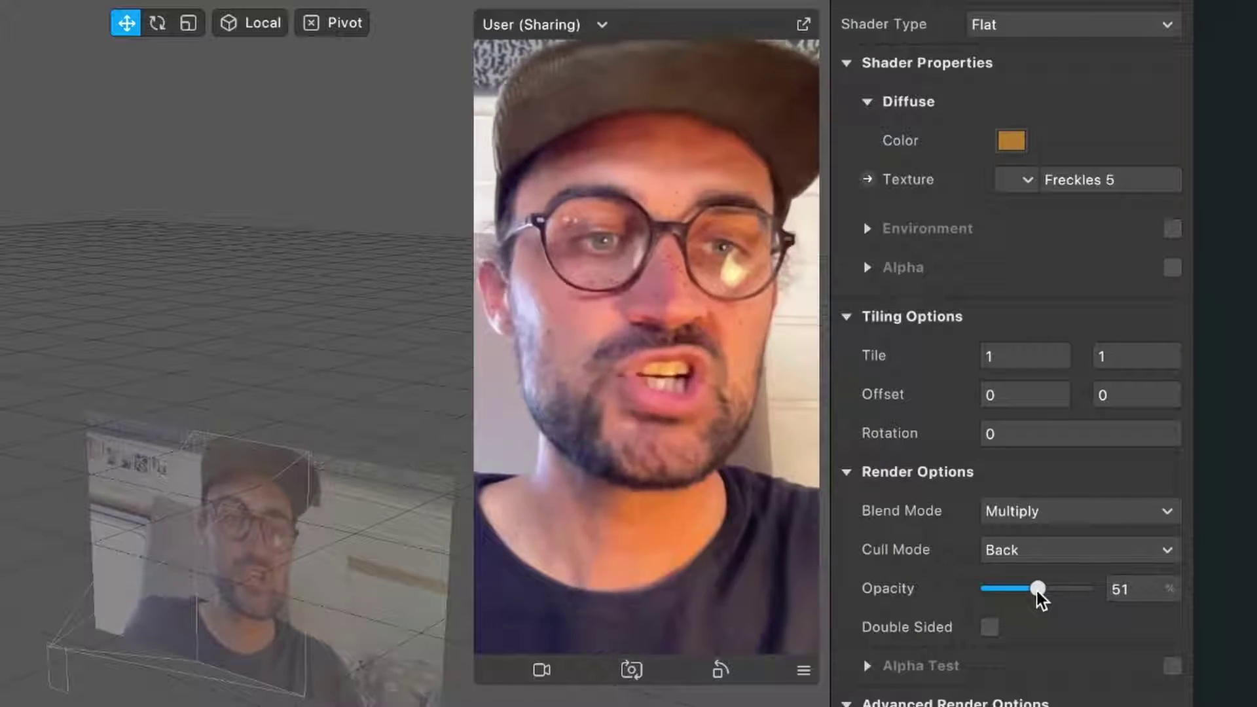
left_click_drag(1036, 592, 1031, 592)
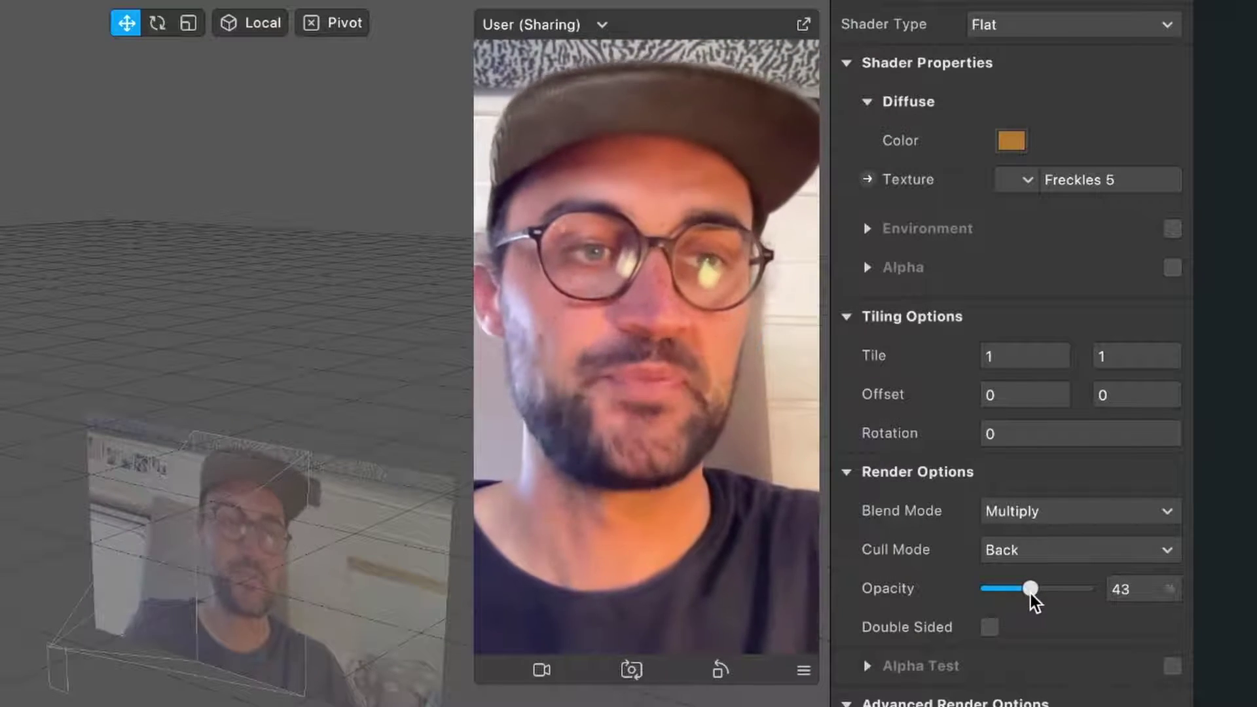